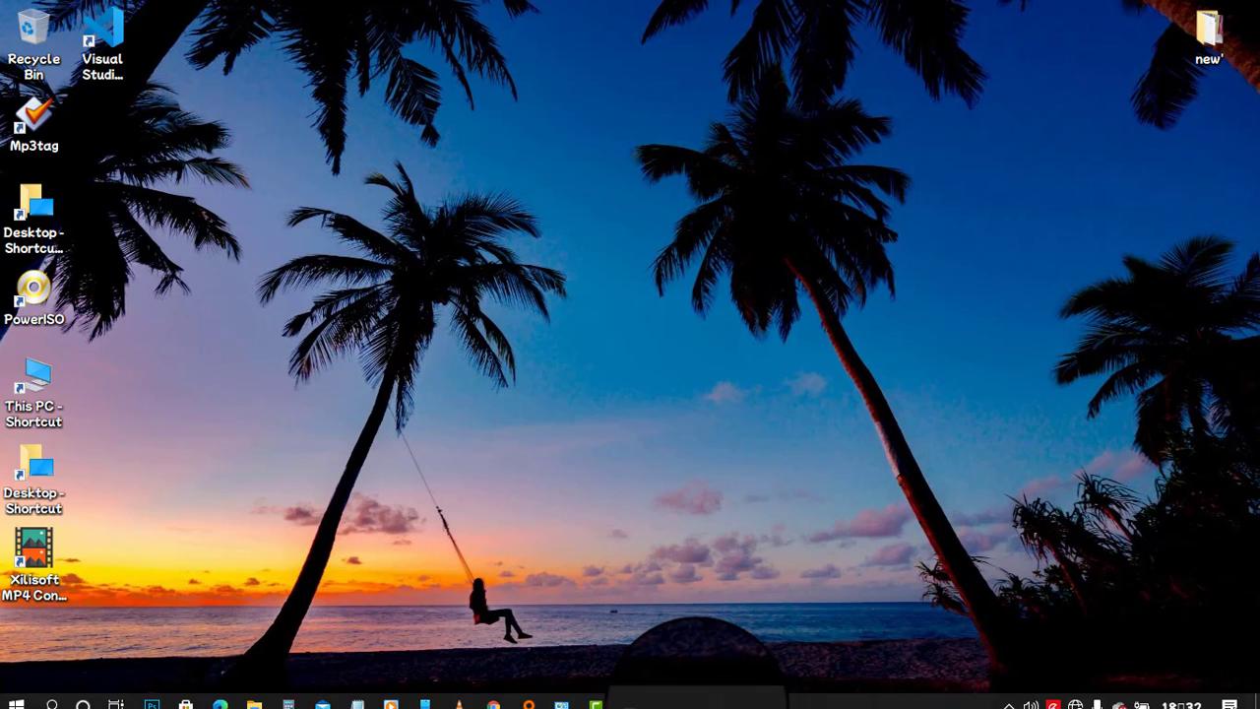
# Uncheck 'Lock the taskbar' in the taskbar's context menu
pyautogui.rightClick(787, 700)
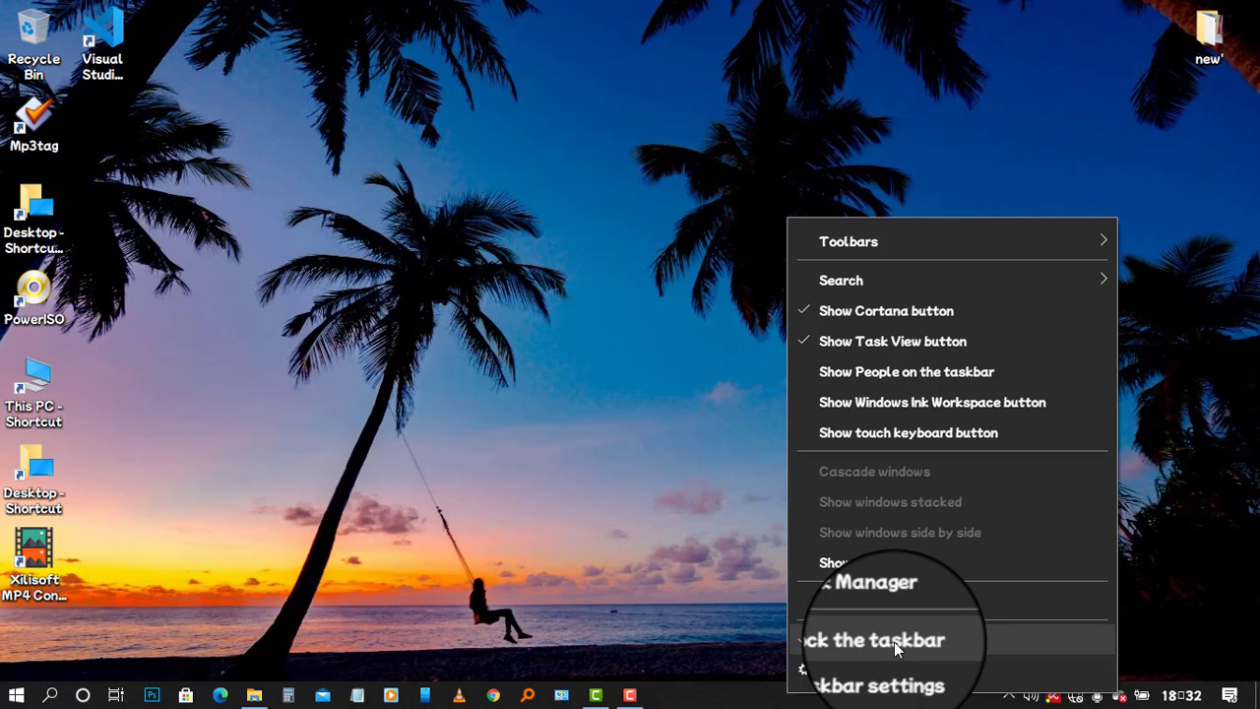
pyautogui.click(804, 643)
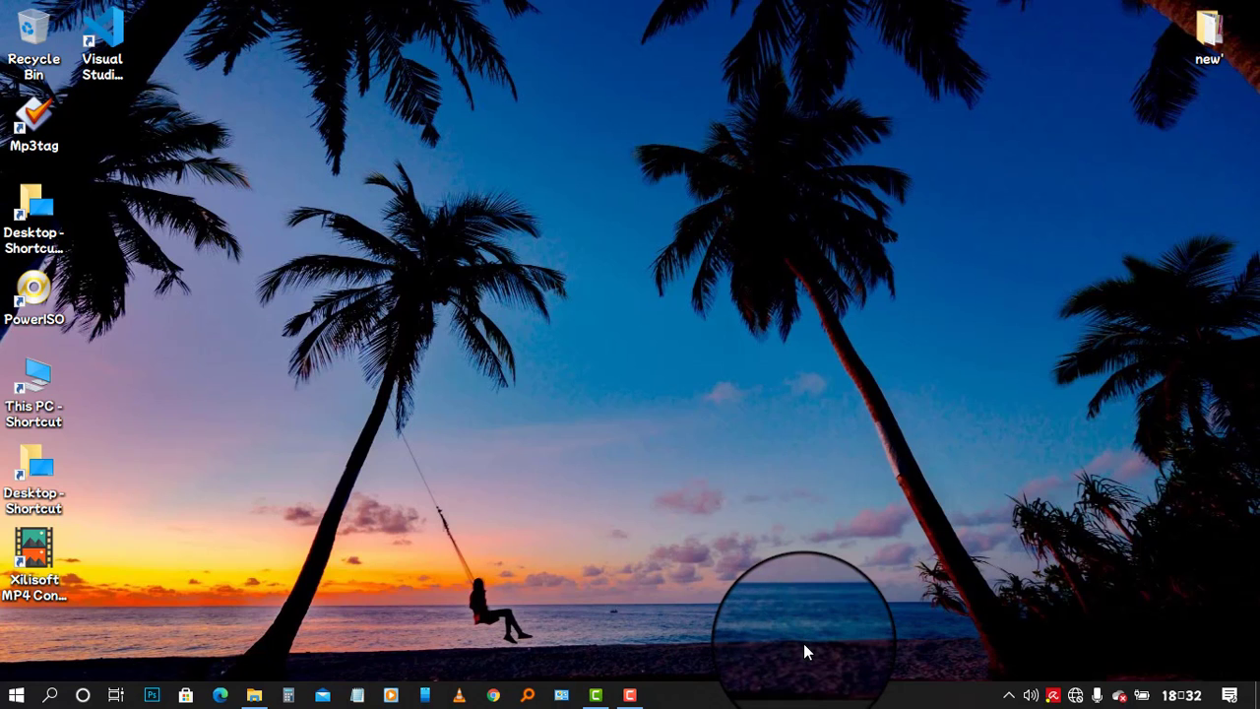
# Turn on the Links toolbar from the taskbar's Toolbars menu
pyautogui.rightClick(823, 702)
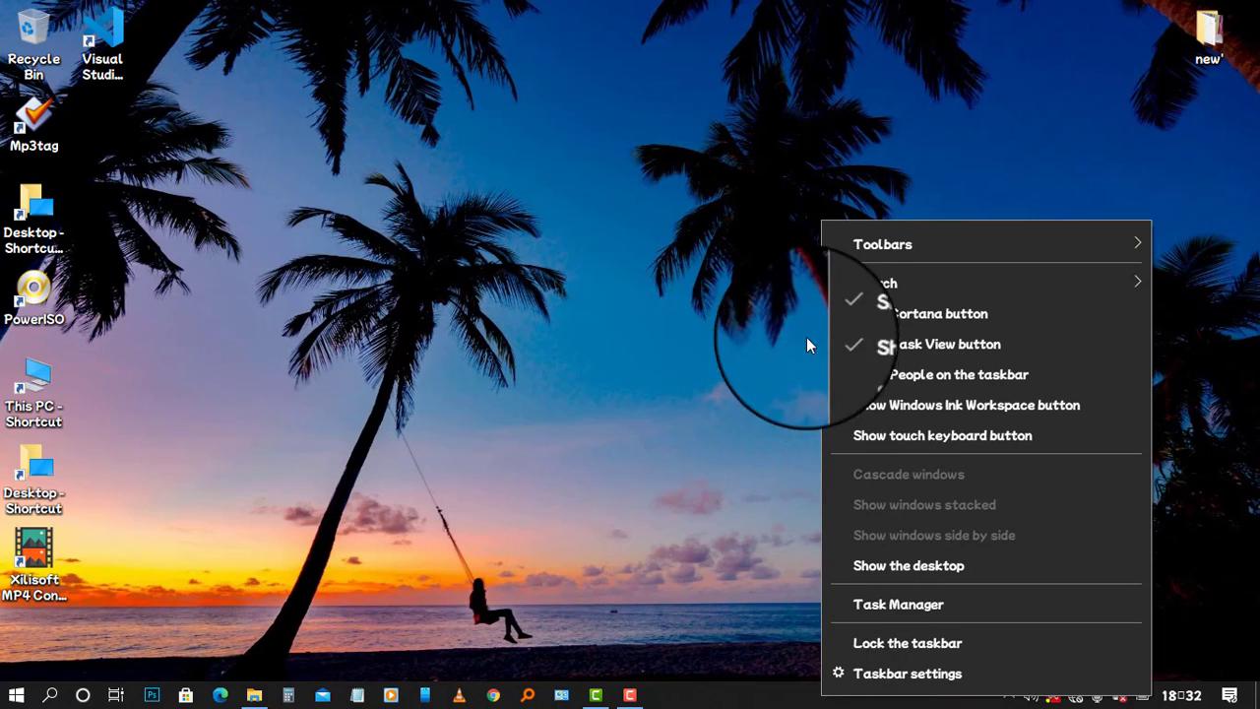
pyautogui.moveTo(884, 247)
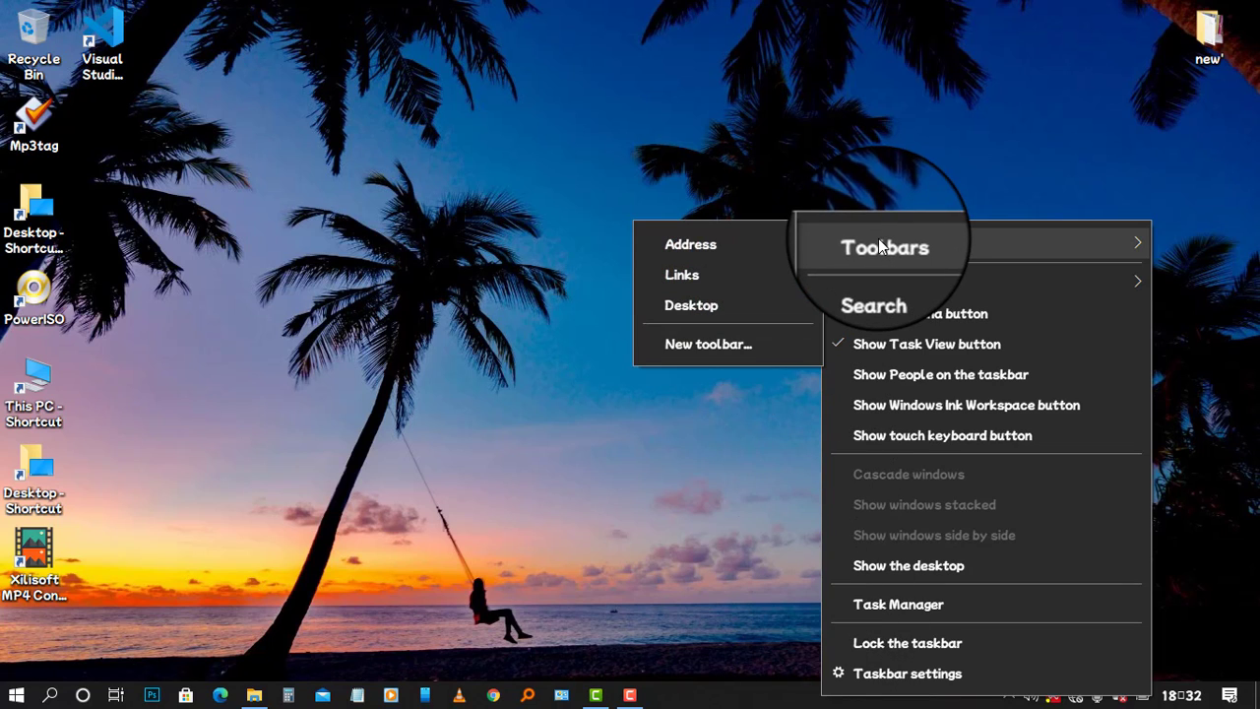
pyautogui.click(739, 276)
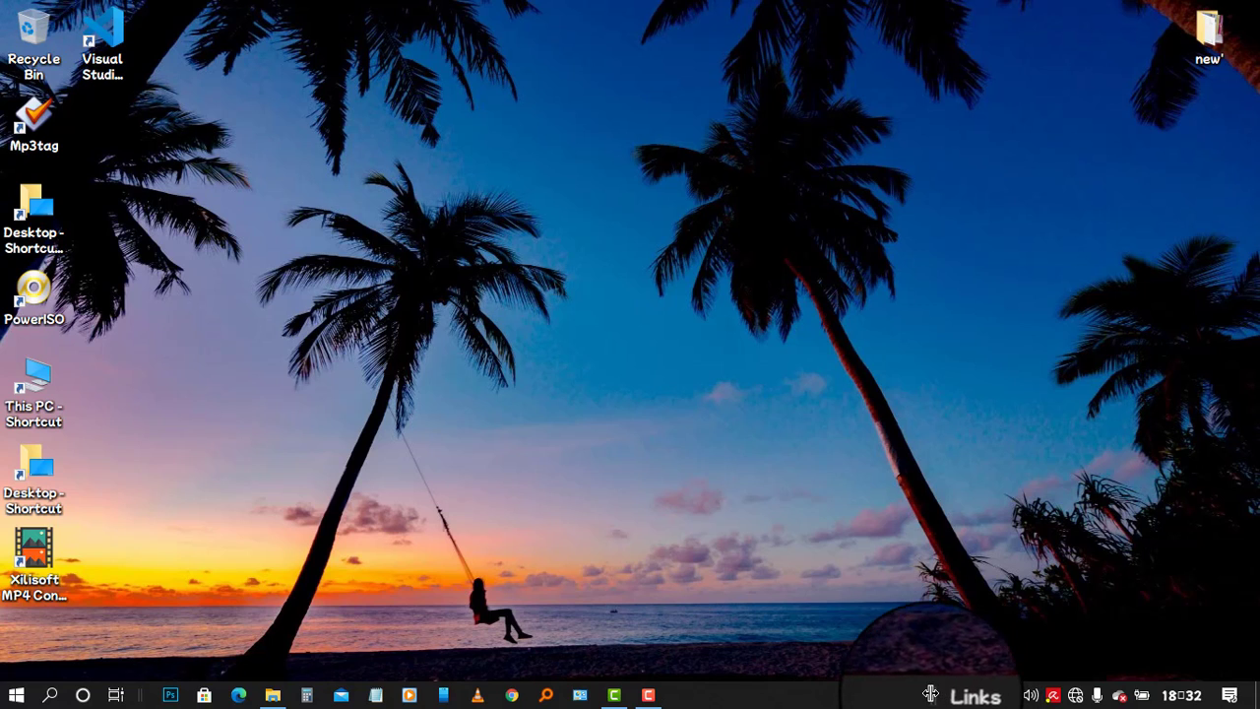
# Drag the Links toolbar to the far left, then drag the pinned app icons to the taskbar's centre
pyautogui.moveTo(921, 694)
pyautogui.mouseDown()
pyautogui.moveTo(186, 696)
pyautogui.moveTo(289, 701)
pyautogui.mouseUp()
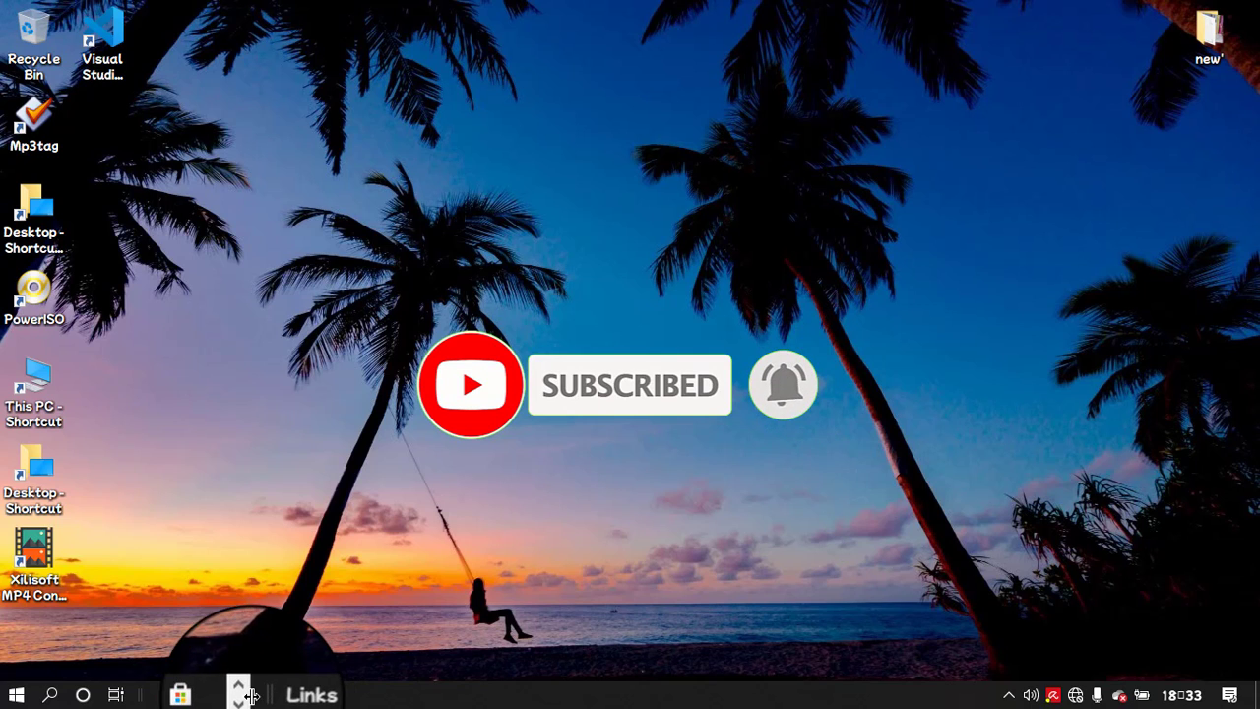
pyautogui.moveTo(251, 696); pyautogui.dragTo(43, 701)
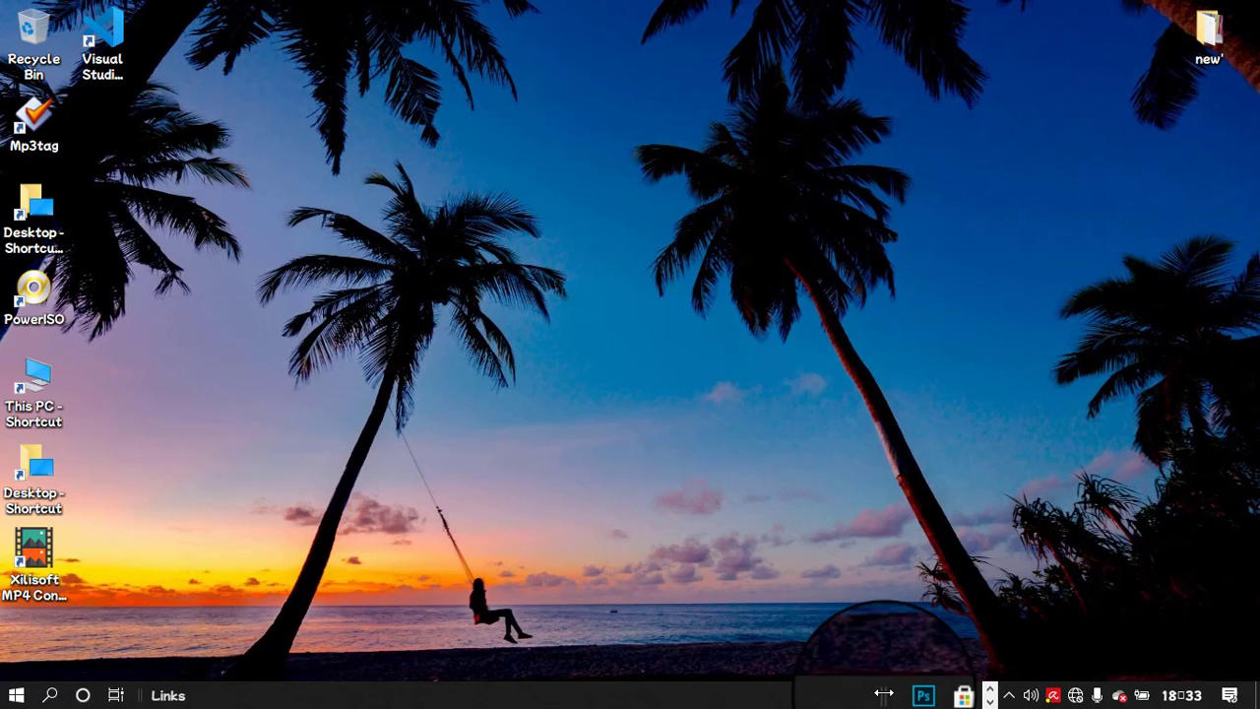
pyautogui.moveTo(876, 694)
pyautogui.mouseDown()
pyautogui.moveTo(448, 703)
pyautogui.moveTo(529, 701)
pyautogui.moveTo(387, 692)
pyautogui.mouseUp()
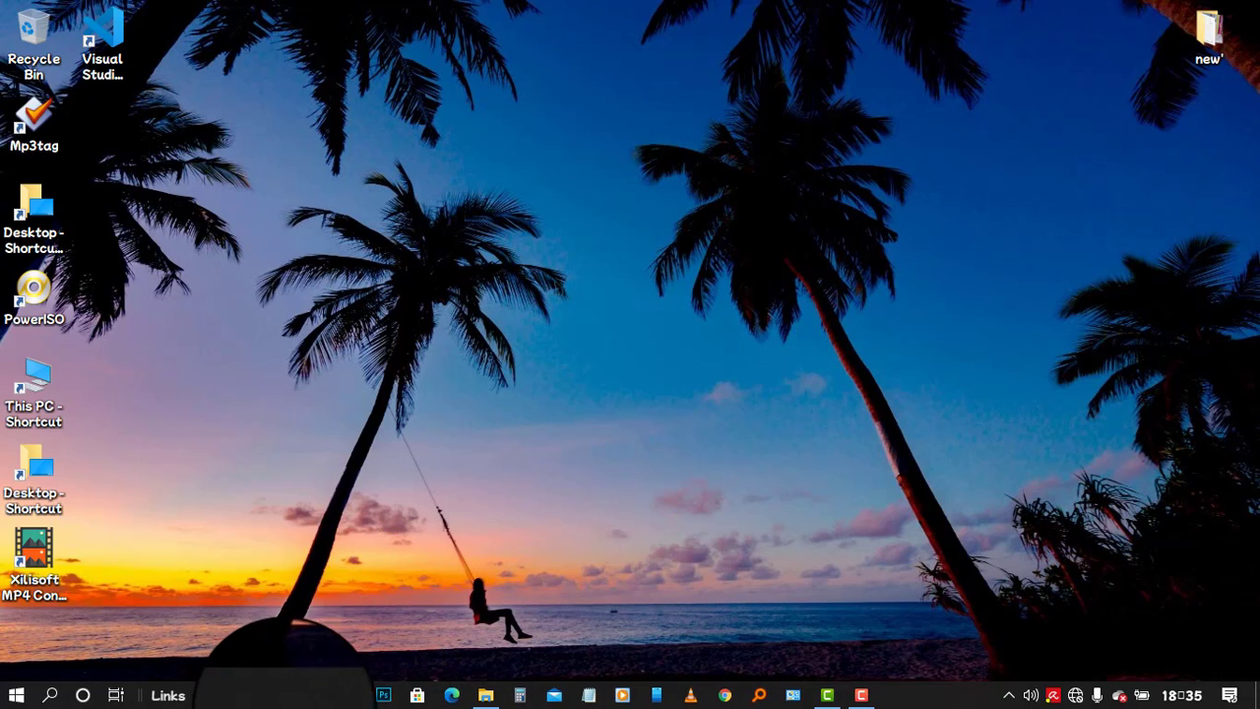
pyautogui.moveTo(369, 693); pyautogui.dragTo(356, 689)
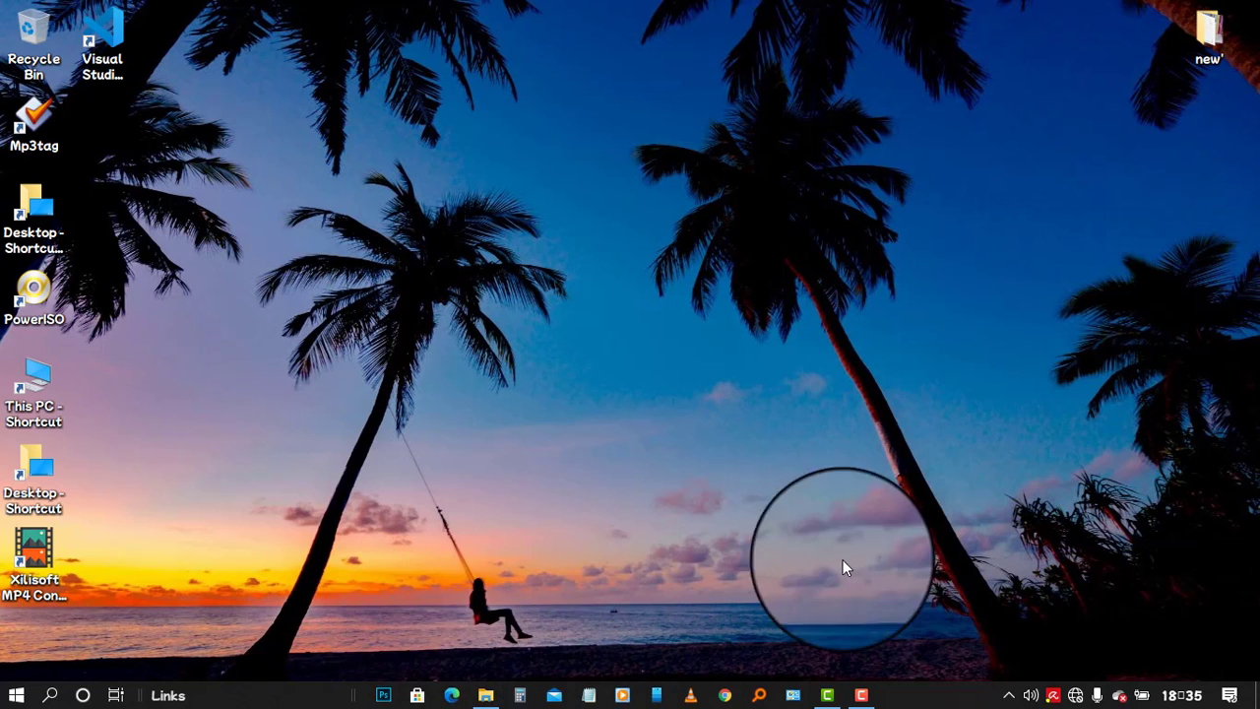
# Turn off Show Text and Show title on Links, then re-check 'Lock the taskbar'
pyautogui.rightClick(285, 701)
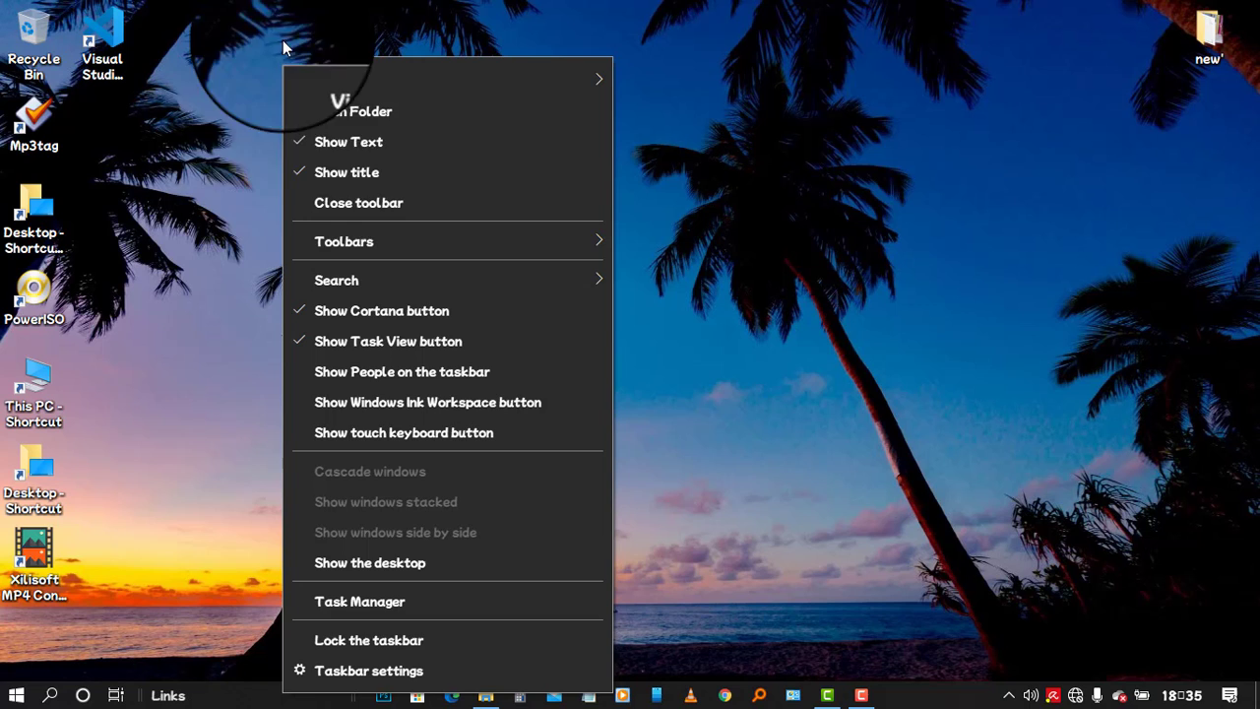
pyautogui.click(302, 146)
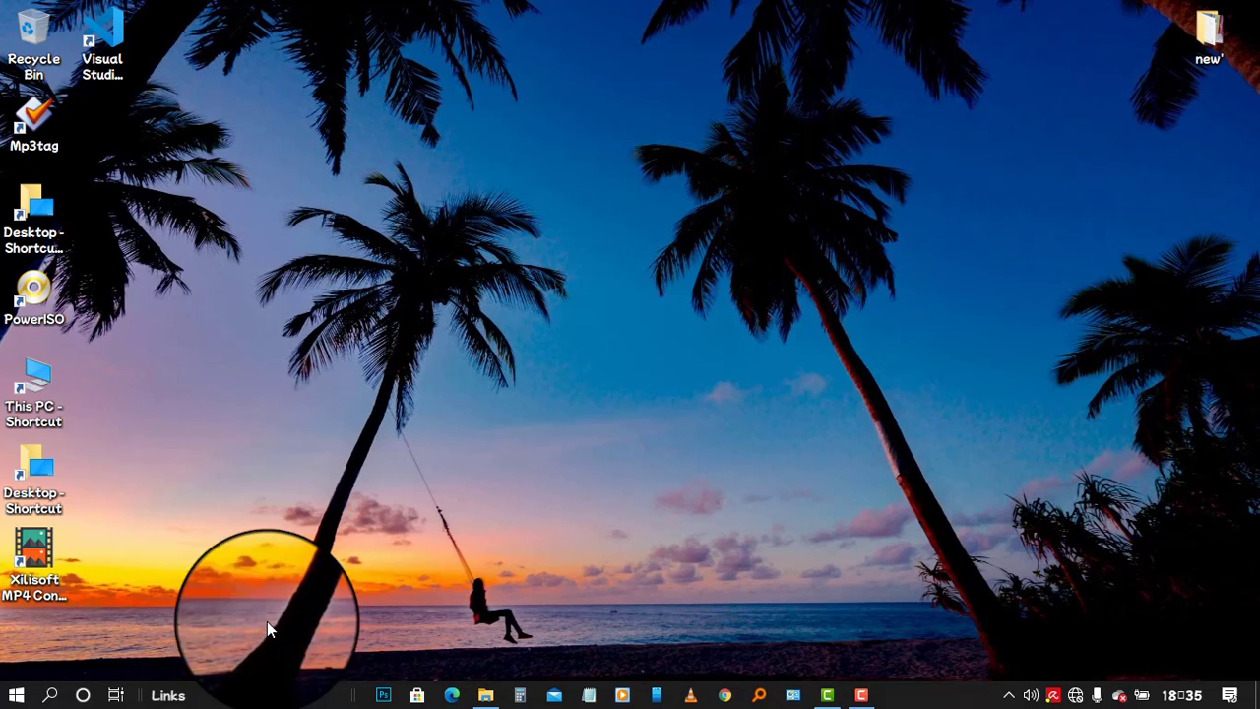
pyautogui.rightClick(251, 699)
pyautogui.click(304, 163)
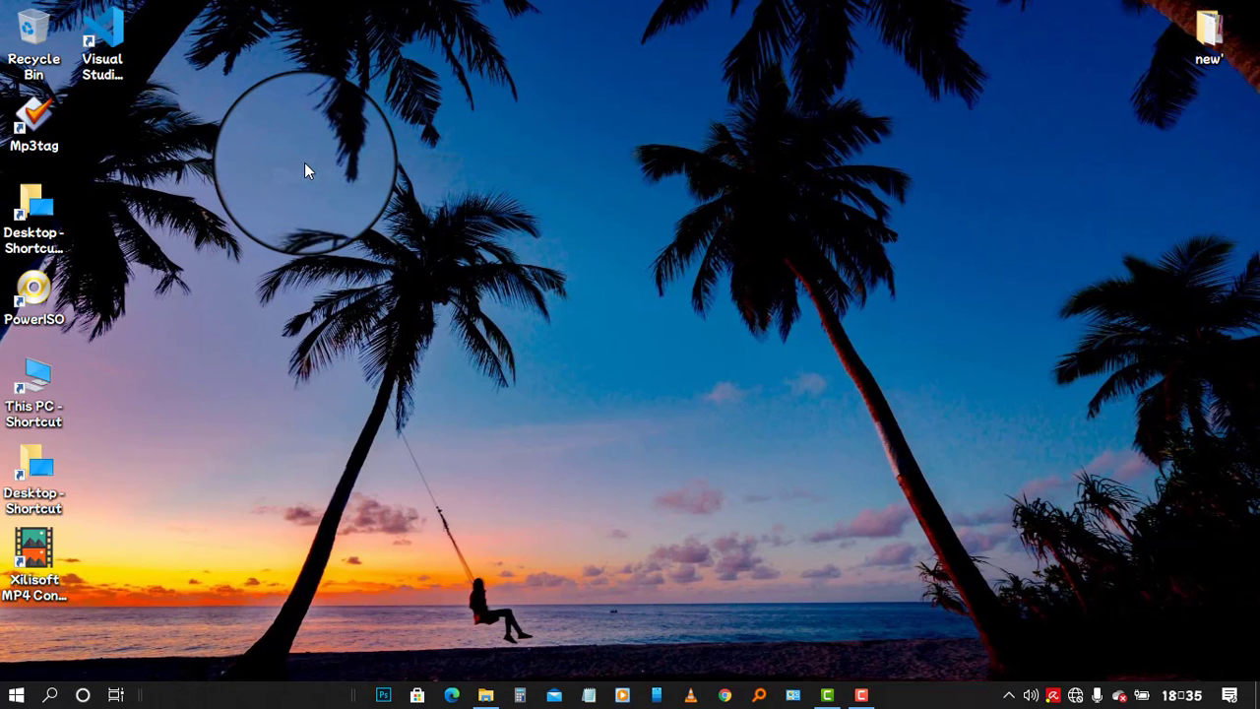
pyautogui.rightClick(941, 702)
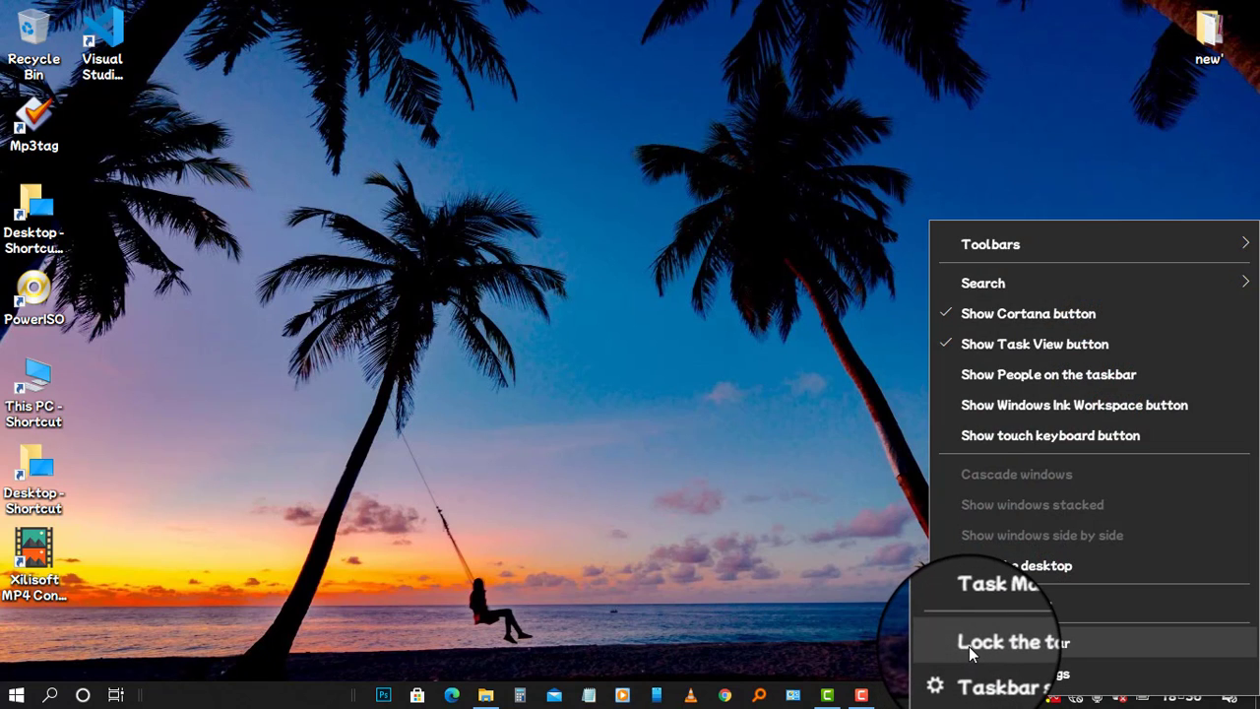
pyautogui.click(968, 646)
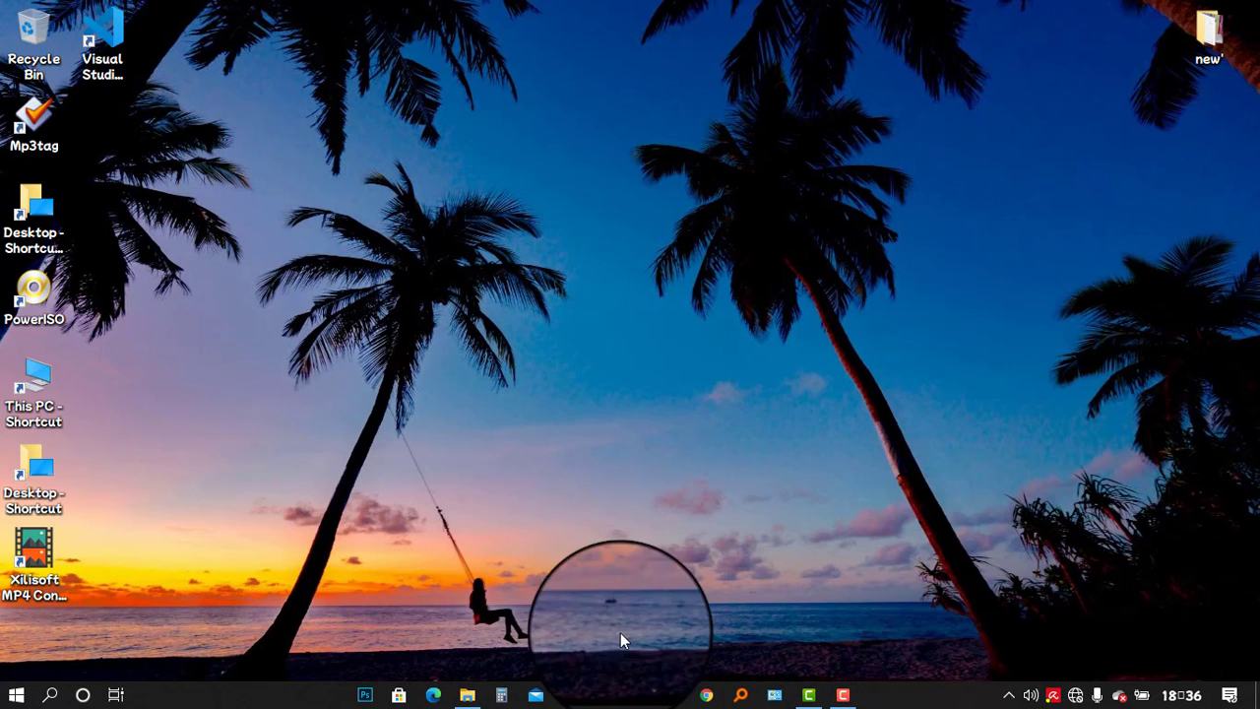